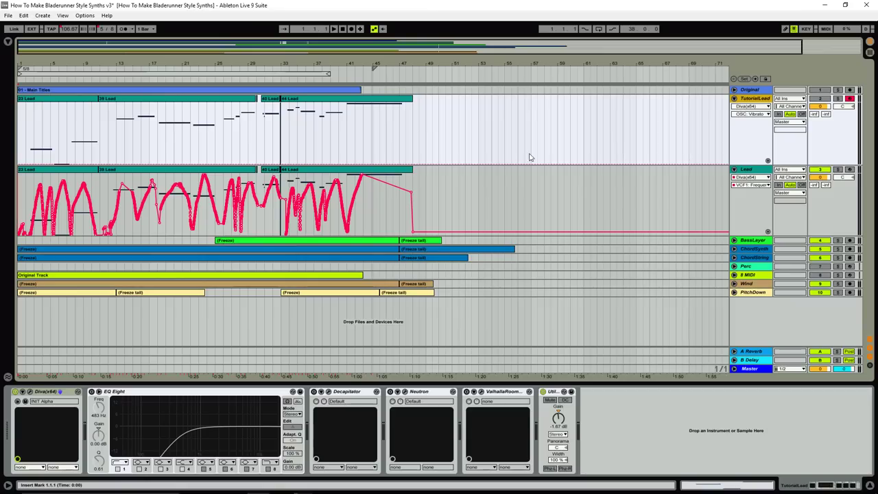
# Play the 120 BPM arrangement to hear the existing lead and backing tracks.
pyautogui.click(334, 29)
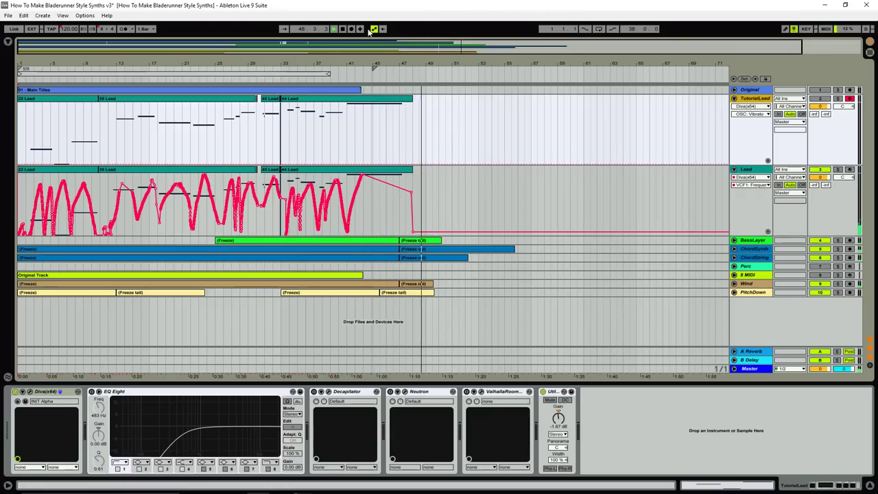
# Stop and rewind to the song start, then open the TutorialLead Diva editor (INIT Alpha).
pyautogui.click(342, 29)
pyautogui.click(342, 29)
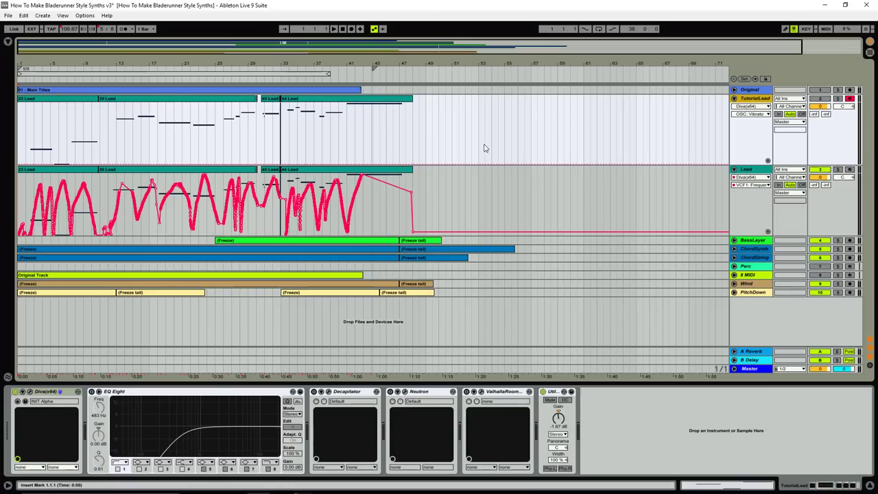
pyautogui.click(30, 400)
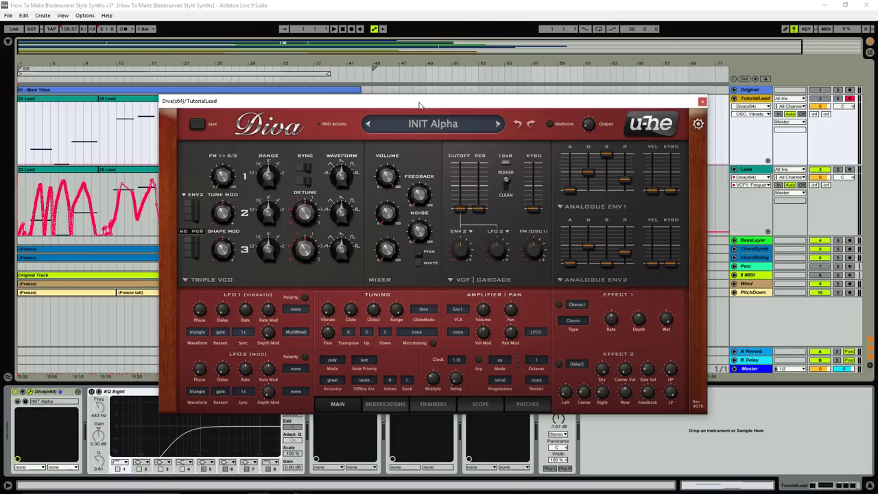
# Reposition the Diva window and push the VCF cutoff to its maximum of 150.00.
pyautogui.moveTo(420, 104); pyautogui.dragTo(413, 102)
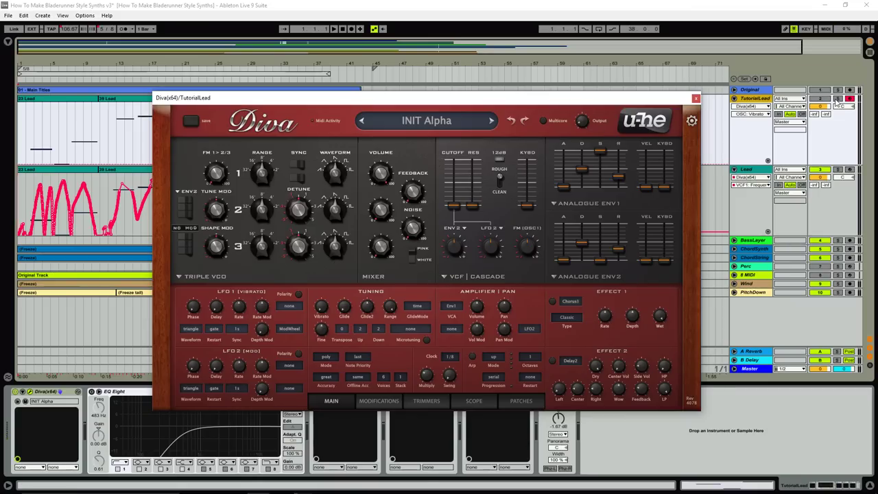
pyautogui.moveTo(453, 207); pyautogui.dragTo(454, 159)
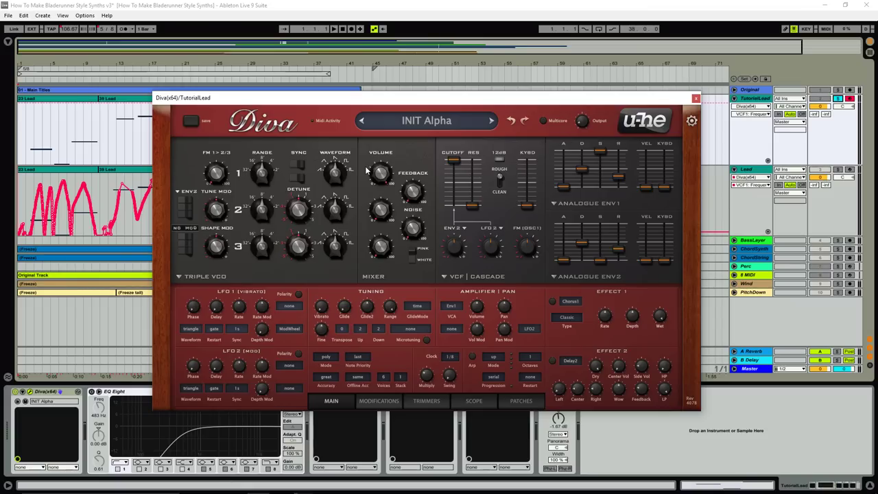
pyautogui.moveTo(446, 100); pyautogui.dragTo(462, 96)
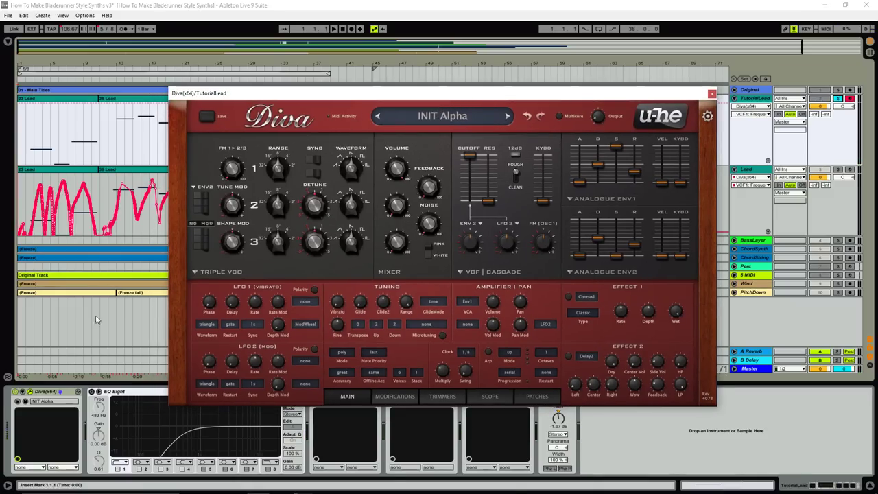
pyautogui.moveTo(370, 95); pyautogui.dragTo(360, 96)
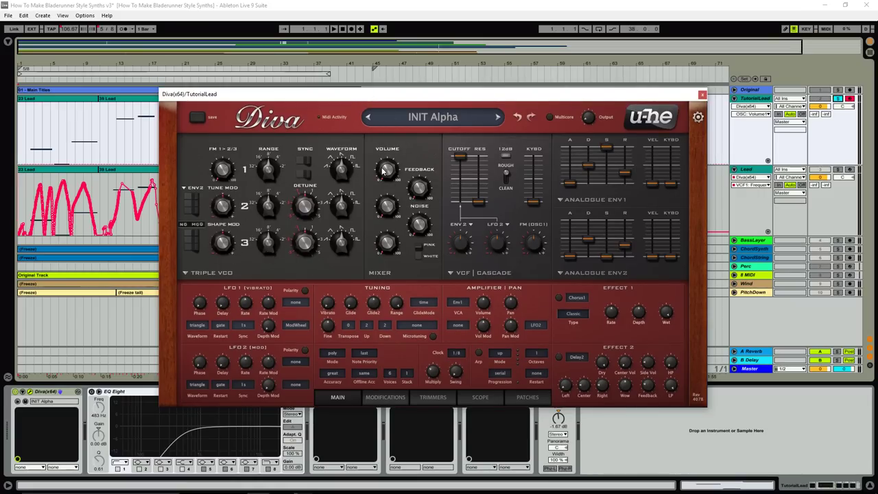
pyautogui.click(390, 209)
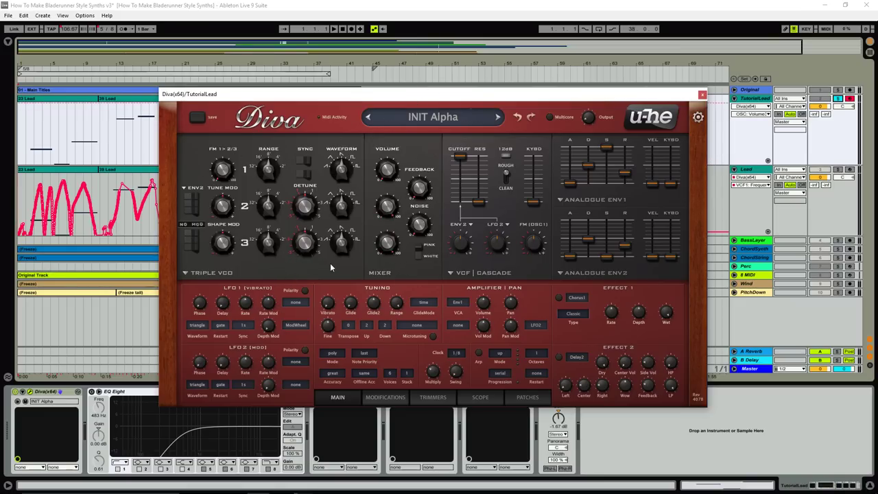
# Set Diva to mono voicing, LFO1 rate to 4.00 and tuning vibrato to about 22.
pyautogui.click(336, 363)
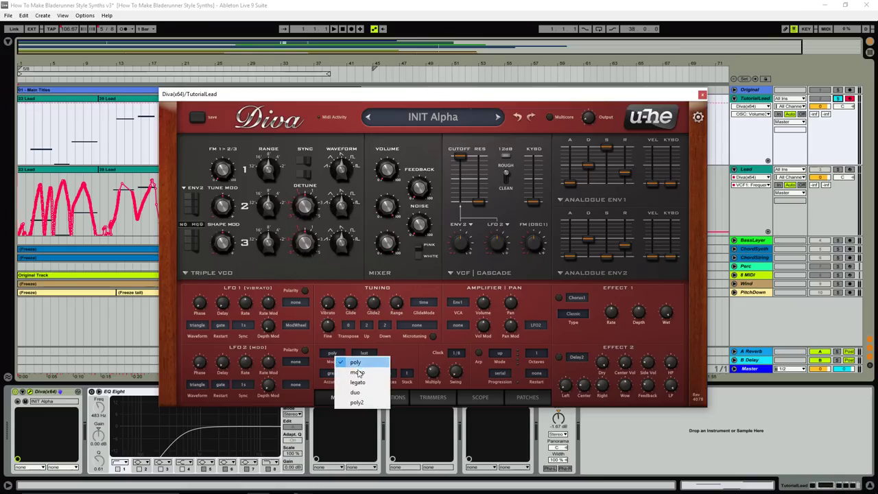
pyautogui.click(343, 374)
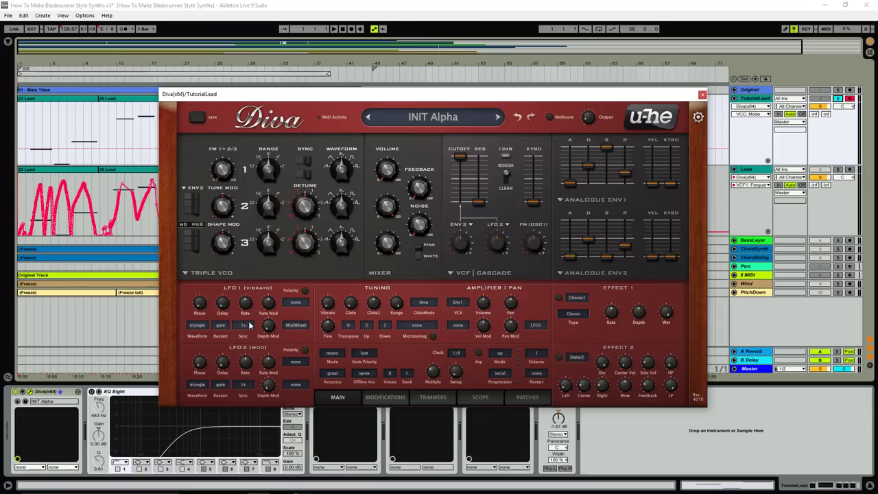
pyautogui.moveTo(328, 303)
pyautogui.moveTo(327, 302); pyautogui.dragTo(347, 232)
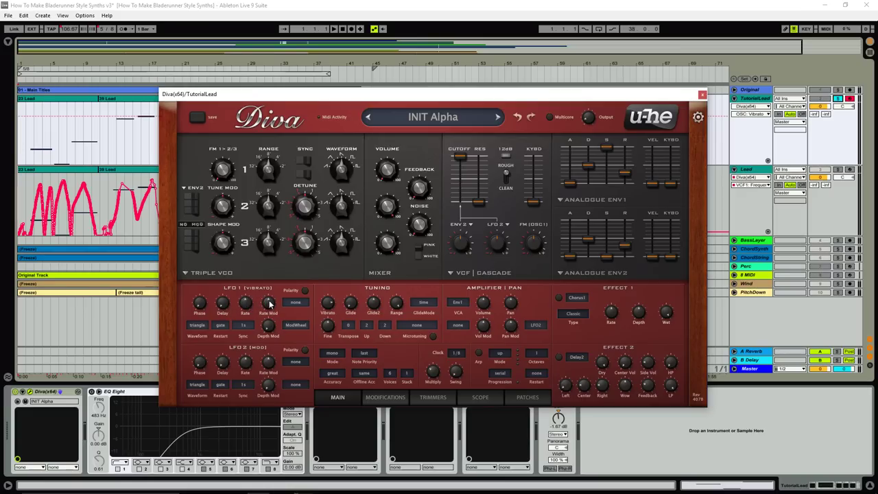
pyautogui.moveTo(248, 305)
pyautogui.mouseDown()
pyautogui.moveTo(252, 289)
pyautogui.moveTo(246, 309)
pyautogui.mouseUp()
pyautogui.moveTo(329, 302)
pyautogui.mouseDown()
pyautogui.moveTo(329, 319)
pyautogui.moveTo(332, 308)
pyautogui.mouseUp()
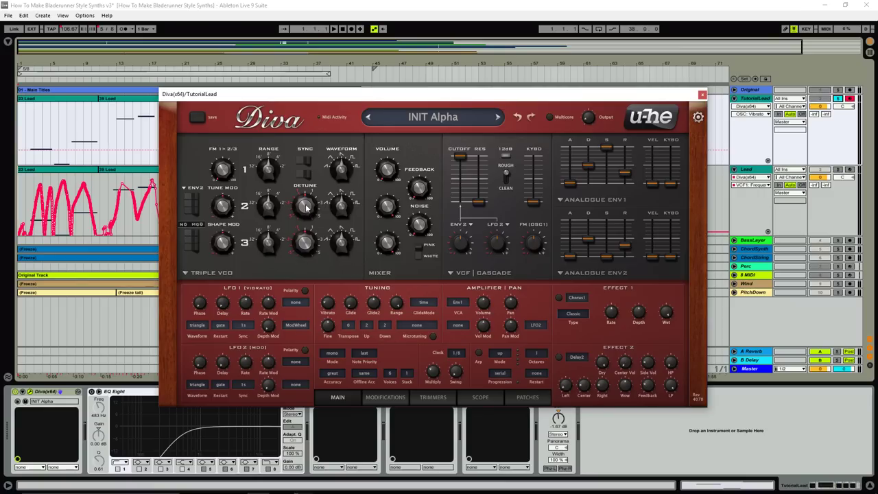
# Detune Diva's oscillator 2 to -0.02 and oscillator 3 to 0.02.
pyautogui.moveTo(306, 207); pyautogui.dragTo(306, 207)
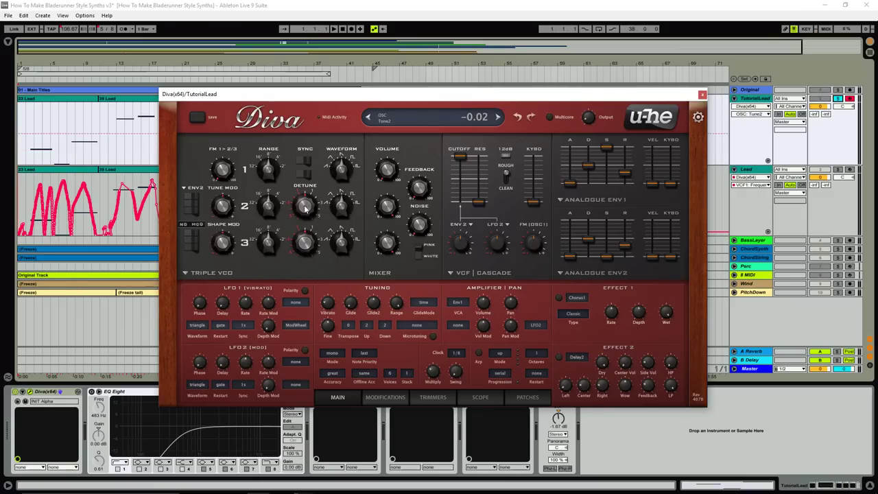
pyautogui.moveTo(310, 249); pyautogui.dragTo(311, 248)
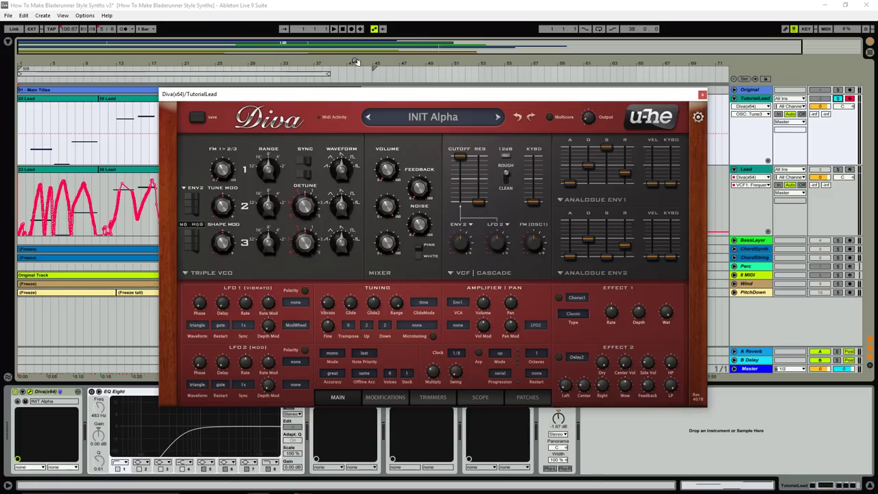
pyautogui.moveTo(259, 99); pyautogui.dragTo(251, 260)
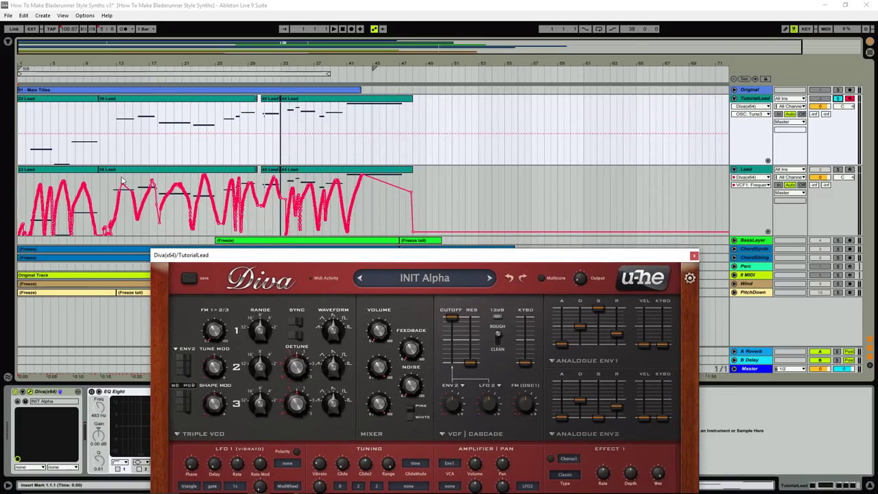
pyautogui.moveTo(412, 261)
pyautogui.mouseDown()
pyautogui.moveTo(451, 106)
pyautogui.moveTo(478, 111)
pyautogui.moveTo(413, 266)
pyautogui.mouseUp()
pyautogui.moveTo(360, 266); pyautogui.dragTo(419, 88)
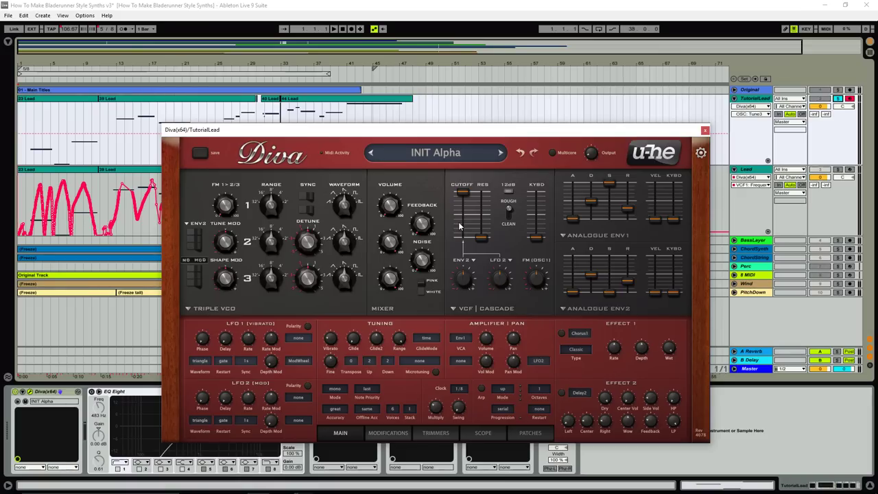
pyautogui.moveTo(350, 132); pyautogui.dragTo(327, 248)
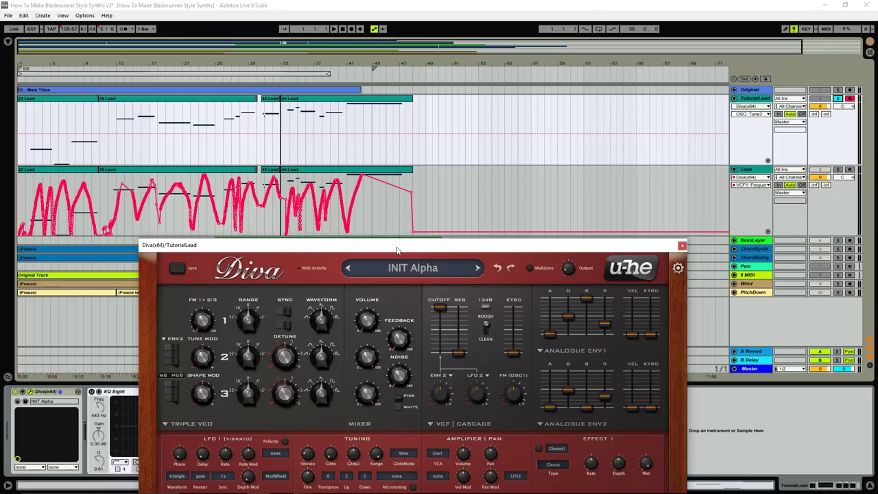
pyautogui.moveTo(401, 245); pyautogui.dragTo(399, 121)
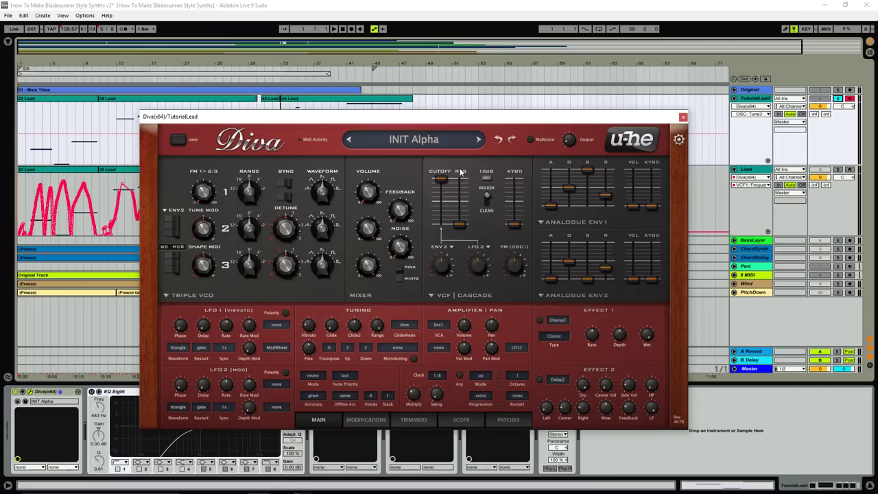
# Lower the filter cutoff to about 55 and raise the ENV2 filter modulation to 104.
pyautogui.click(441, 194)
pyautogui.moveTo(441, 193); pyautogui.dragTo(449, 212)
pyautogui.click(443, 273)
pyautogui.moveTo(442, 273); pyautogui.dragTo(460, 254)
# Set envelope 2 attack to 31 and release to 54, and slightly slow the amp attack.
pyautogui.moveTo(553, 278); pyautogui.dragTo(552, 263)
pyautogui.moveTo(606, 269); pyautogui.dragTo(569, 257)
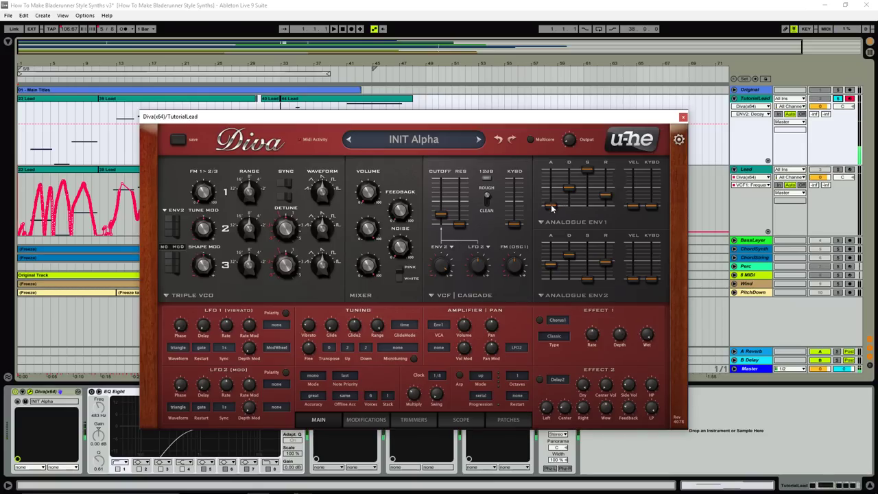
pyautogui.moveTo(553, 209); pyautogui.dragTo(552, 200)
pyautogui.click(606, 263)
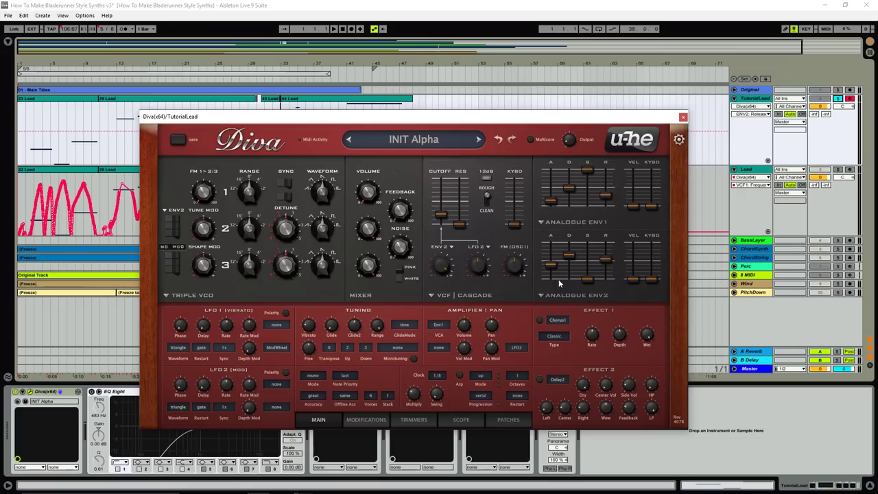
# Reset the ENV2 filter modulation to 0 and pull envelope 2 decay and release to zero.
pyautogui.click(442, 266)
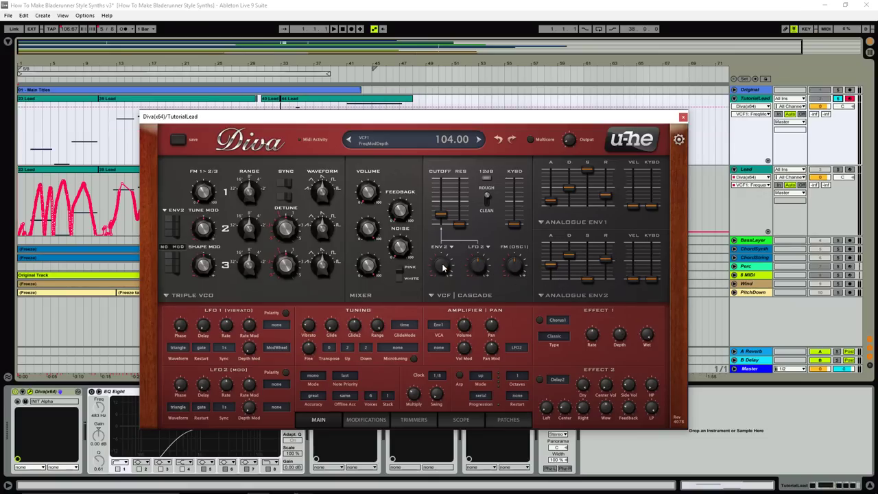
pyautogui.doubleClick(443, 266)
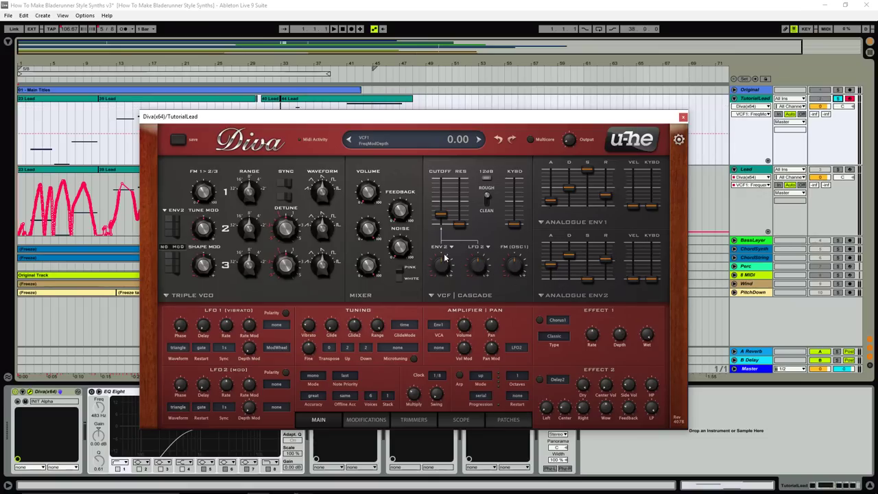
pyautogui.click(569, 258)
pyautogui.moveTo(569, 258); pyautogui.dragTo(606, 280)
# Open the filter cutoff up to 117 and switch the filter character to Clean.
pyautogui.moveTo(441, 217); pyautogui.dragTo(444, 194)
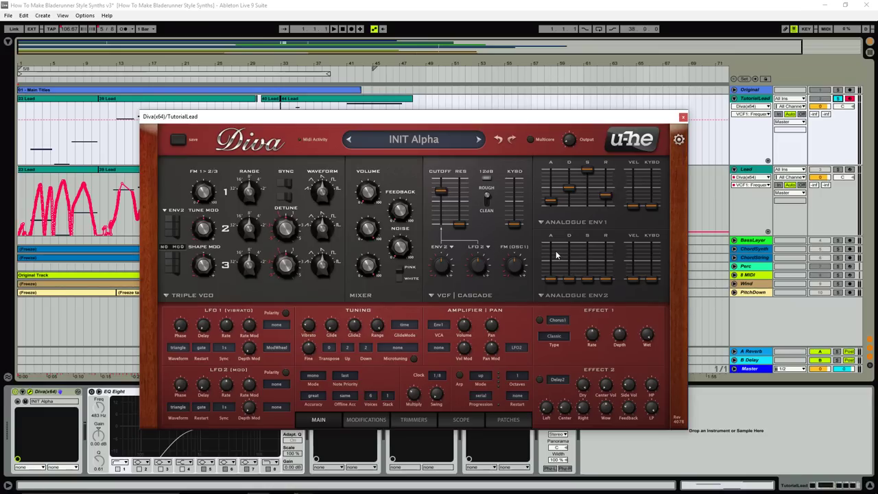
pyautogui.click(486, 205)
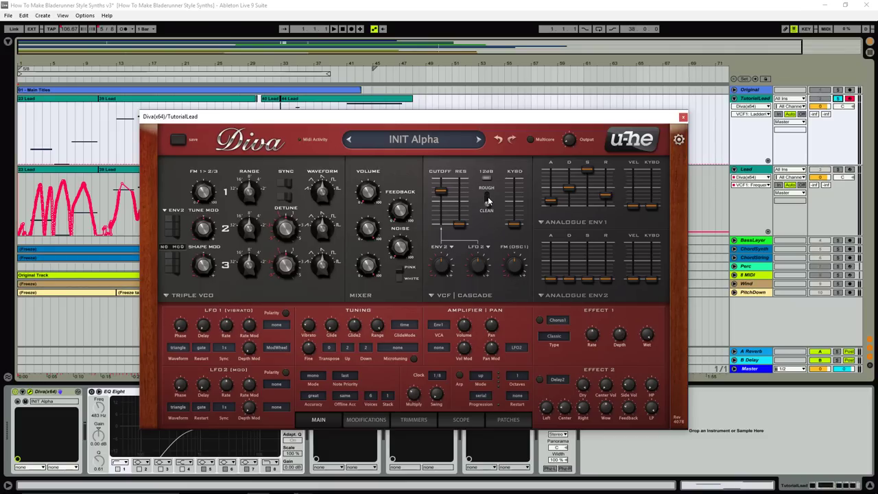
pyautogui.moveTo(487, 197); pyautogui.dragTo(487, 206)
# Raise Diva's Env1 attack to about 24 and decay to about 51.
pyautogui.moveTo(551, 201); pyautogui.dragTo(585, 181)
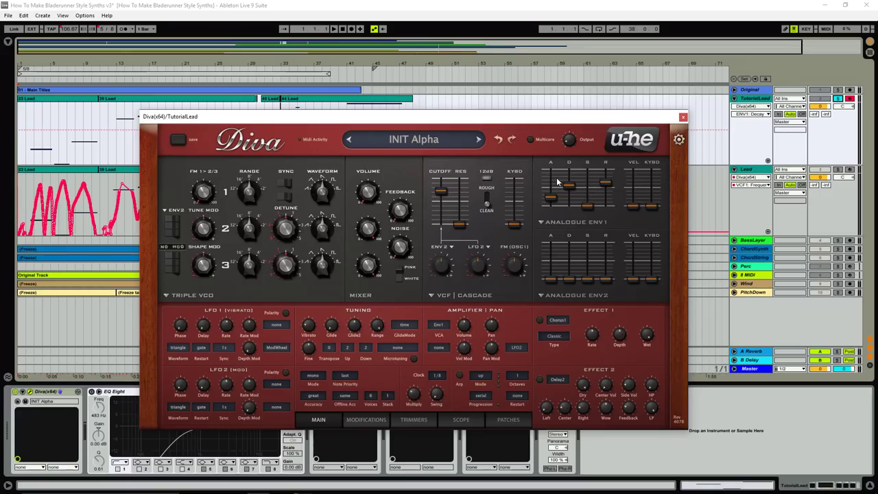
pyautogui.moveTo(569, 185); pyautogui.dragTo(606, 183)
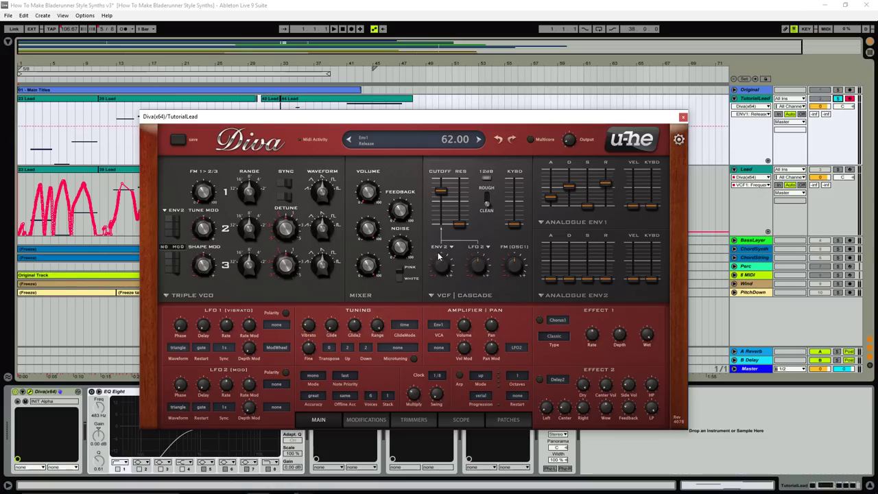
# Enable Diva's Chorus1 as Ensemble type with a wet mix of 28.5.
pyautogui.click(540, 320)
pyautogui.click(554, 335)
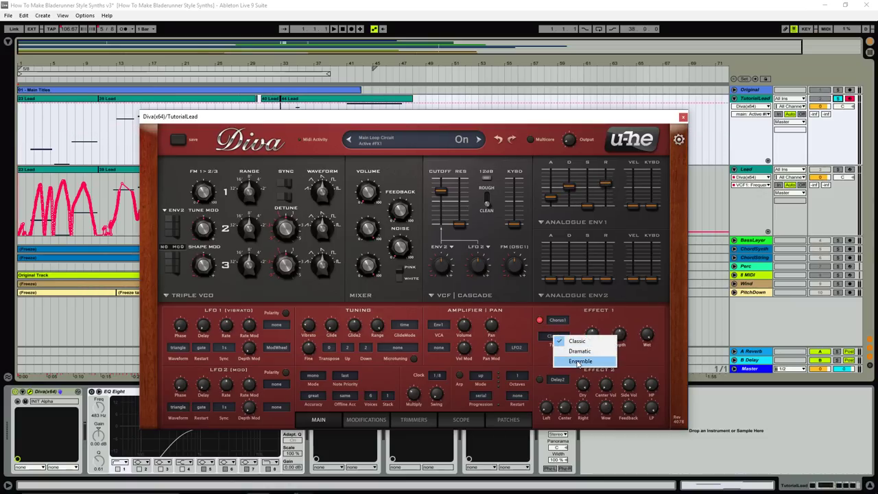
pyautogui.click(569, 360)
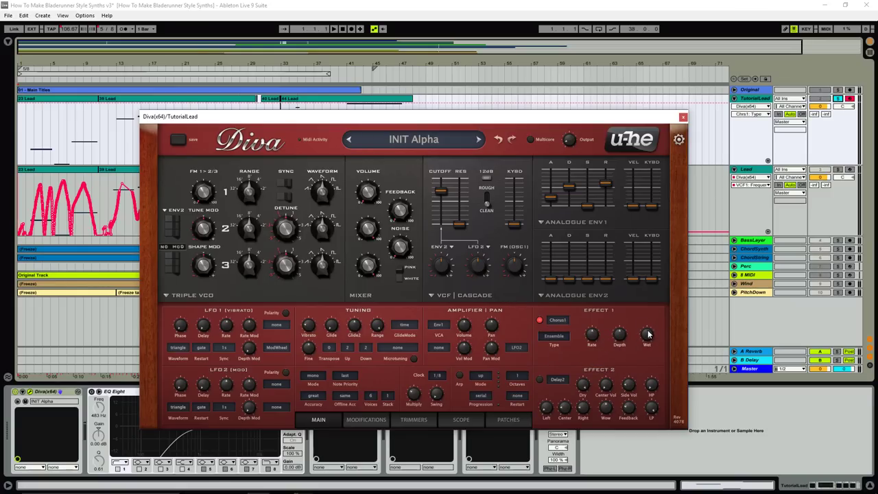
pyautogui.moveTo(648, 334); pyautogui.dragTo(645, 396)
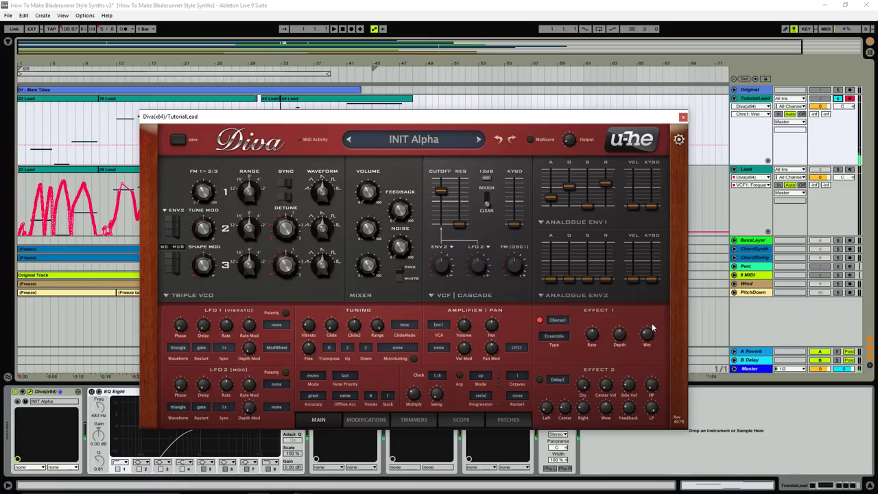
pyautogui.moveTo(657, 337)
pyautogui.mouseDown()
pyautogui.moveTo(657, 321)
pyautogui.moveTo(653, 329)
pyautogui.mouseUp()
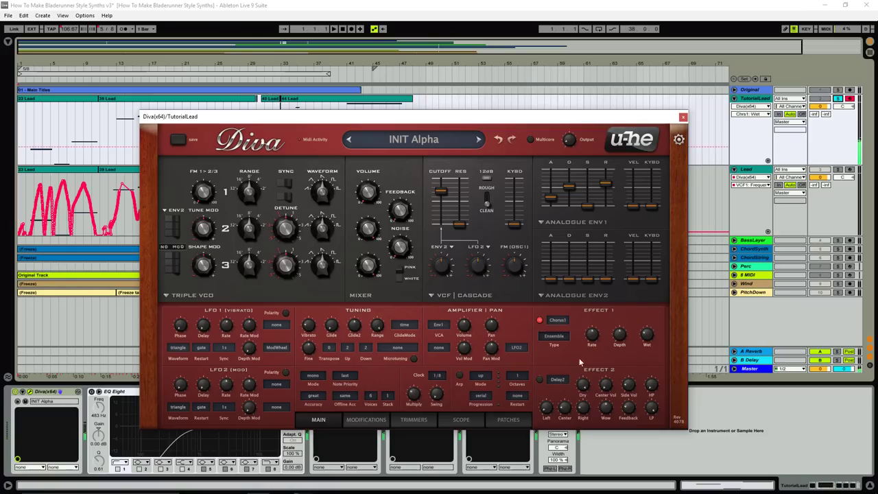
pyautogui.moveTo(445, 124); pyautogui.dragTo(445, 80)
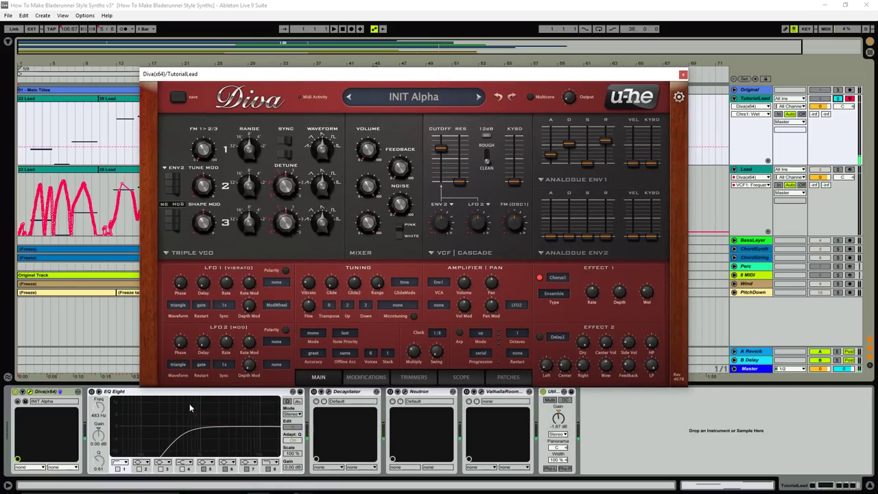
pyautogui.click(230, 433)
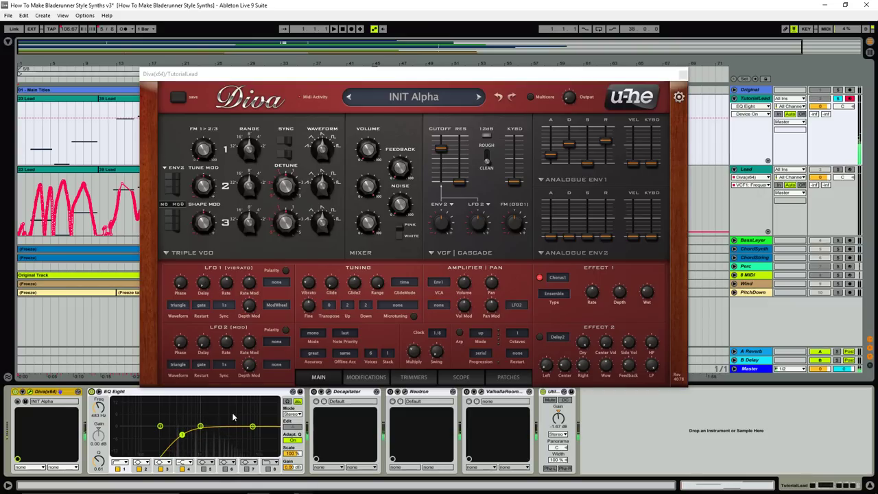
pyautogui.click(92, 391)
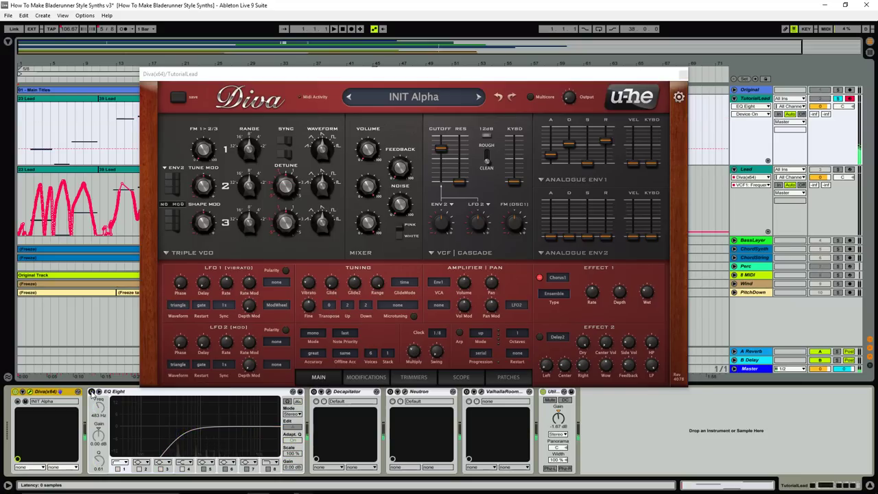
pyautogui.click(92, 392)
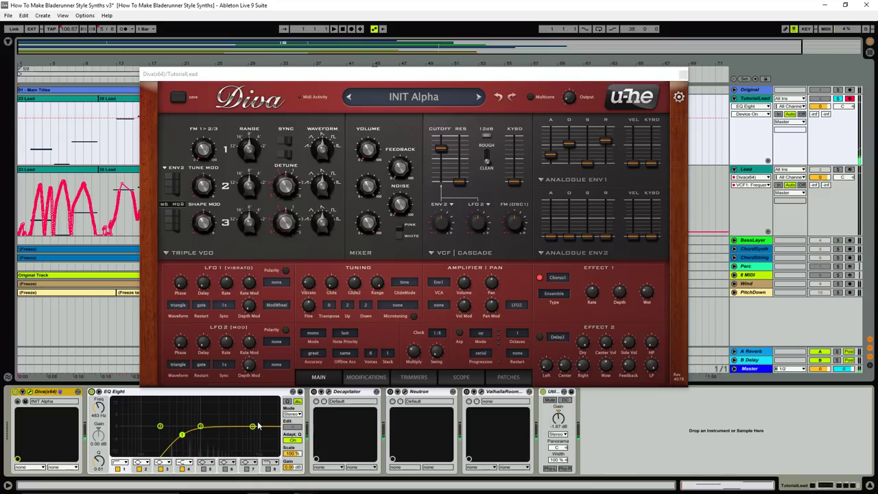
# Open the Decapitator plugin window from the TutorialLead chain and place it over Diva.
pyautogui.click(328, 391)
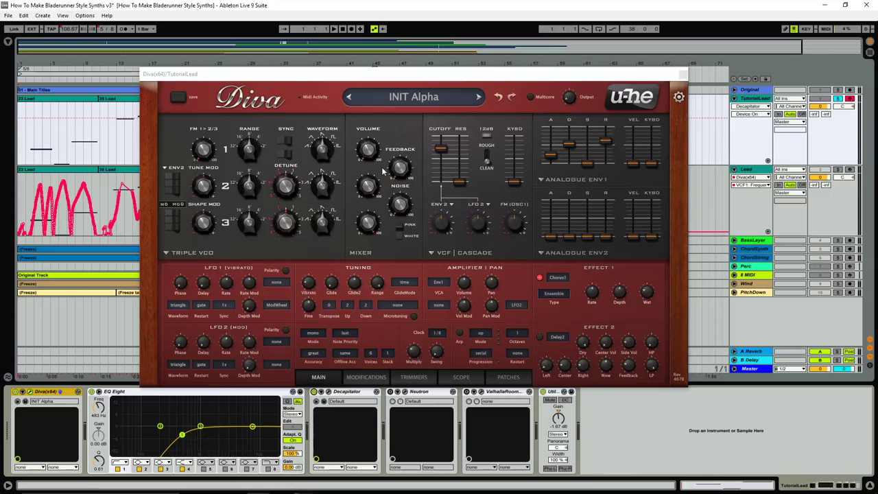
pyautogui.click(327, 398)
pyautogui.moveTo(204, 101); pyautogui.dragTo(283, 96)
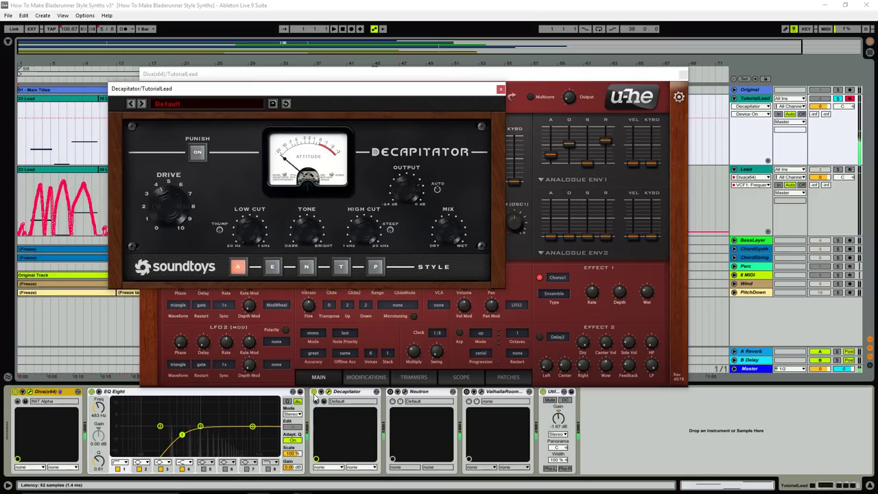
pyautogui.click(314, 399)
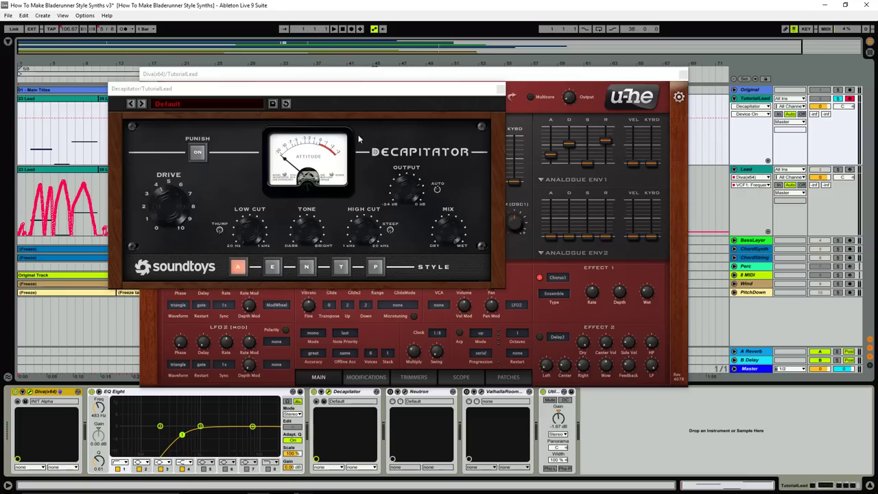
# Close Decapitator and dismiss Neutron's Preset Manager to reveal its Equalizer curve.
pyautogui.click(501, 90)
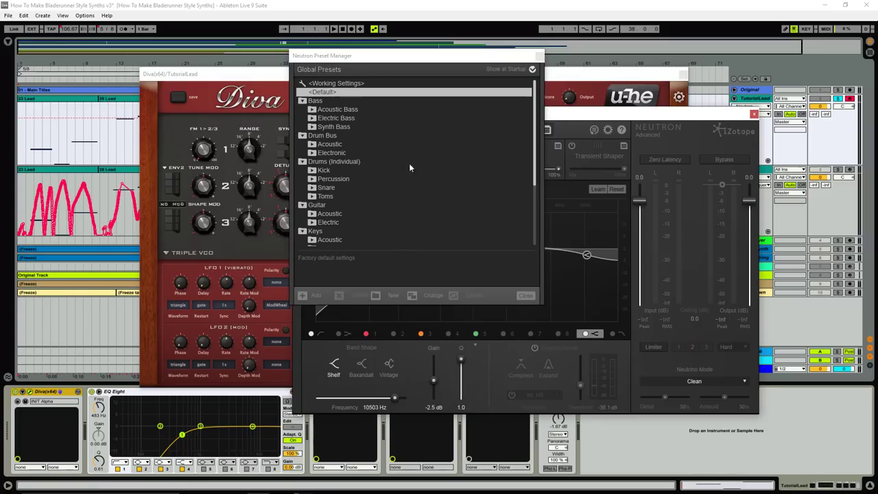
pyautogui.click(539, 55)
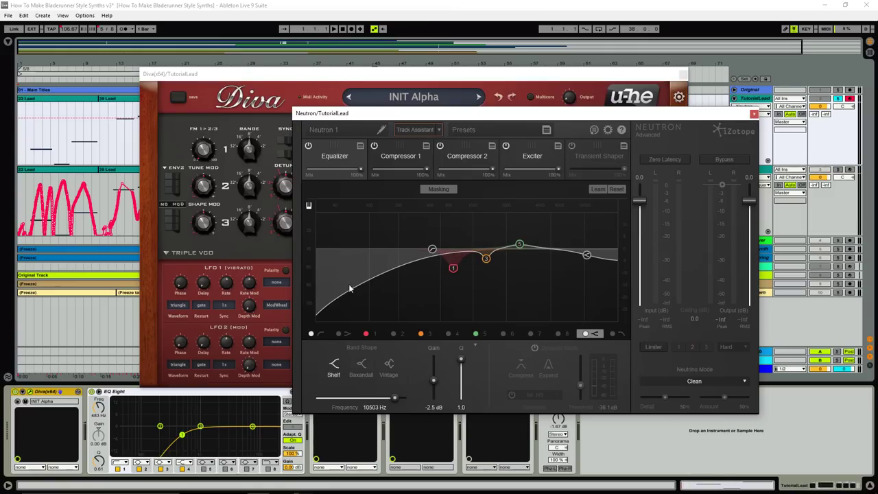
# Close Neutron and show ValhallaRoom's SlowAttackCathedral Large Chamber editor, moved up and right.
pyautogui.click(754, 113)
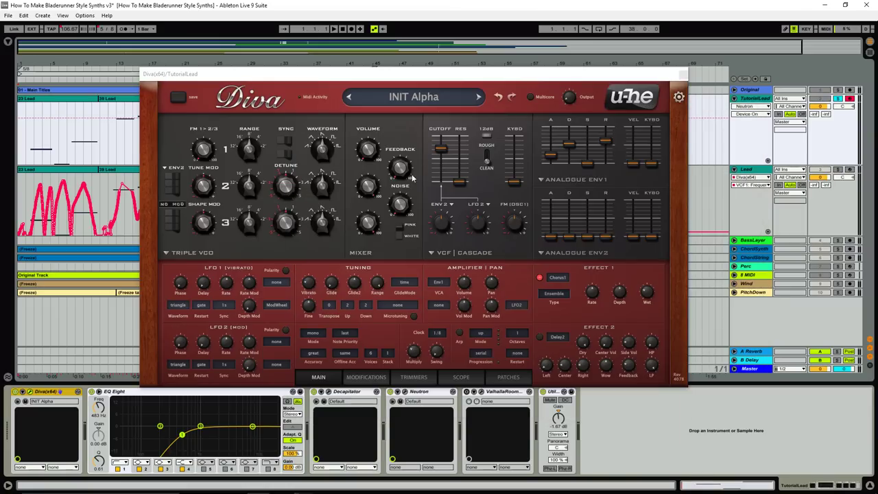
pyautogui.click(475, 392)
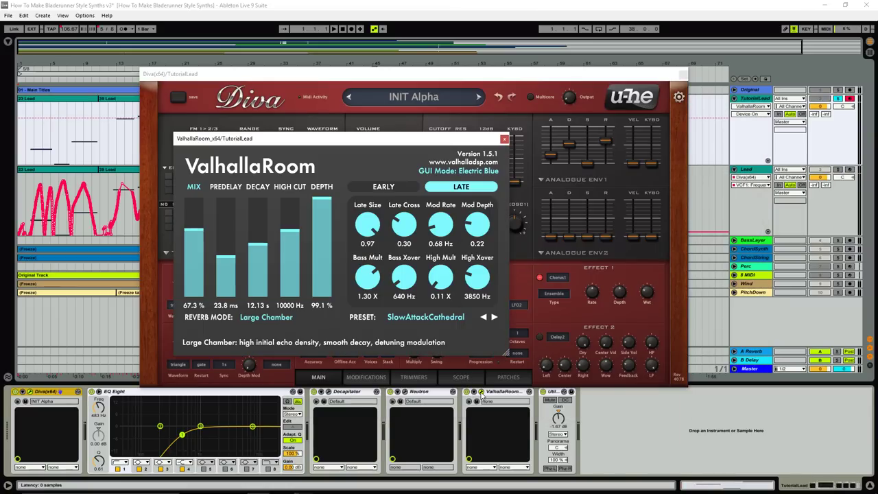
pyautogui.moveTo(325, 136); pyautogui.dragTo(415, 125)
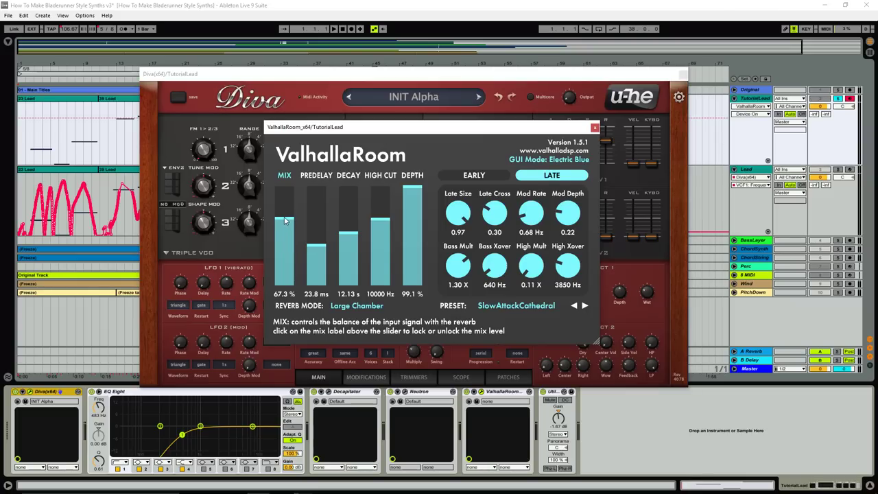
# Drop ValhallaRoom's mix to about 11%, restore it to 60.4%, then close the reverb.
pyautogui.moveTo(285, 229); pyautogui.dragTo(289, 272)
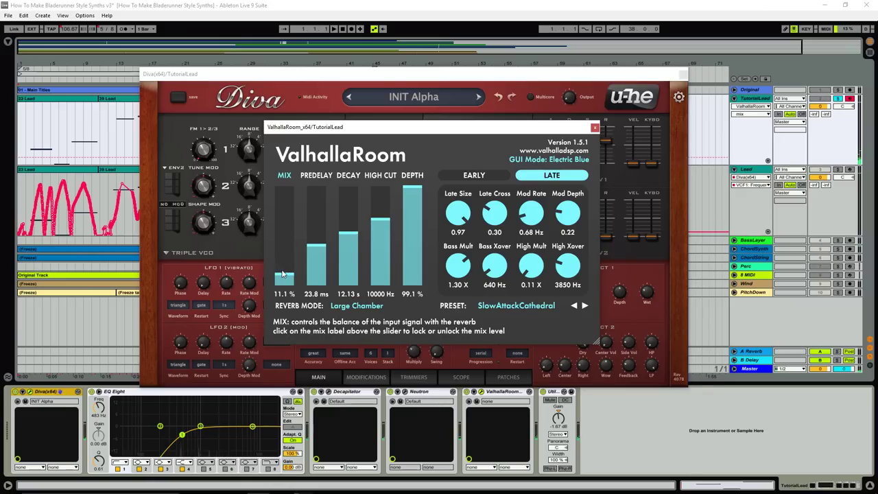
pyautogui.moveTo(287, 273); pyautogui.dragTo(288, 219)
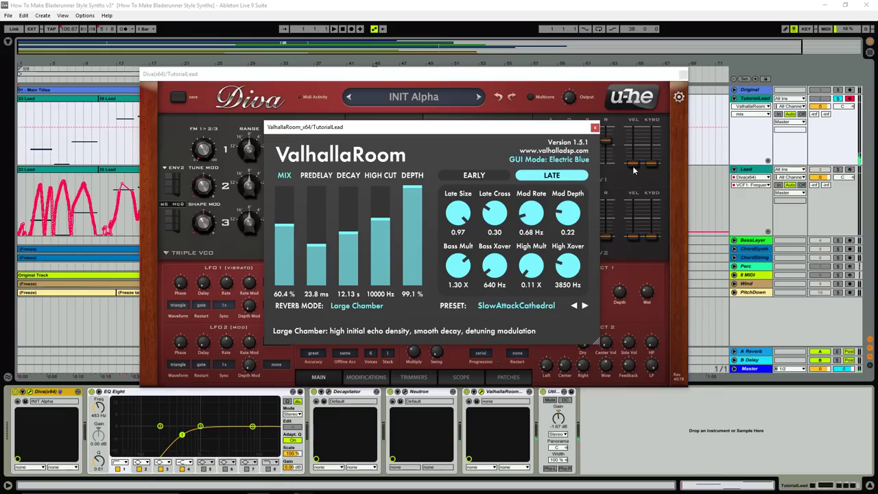
pyautogui.click(595, 126)
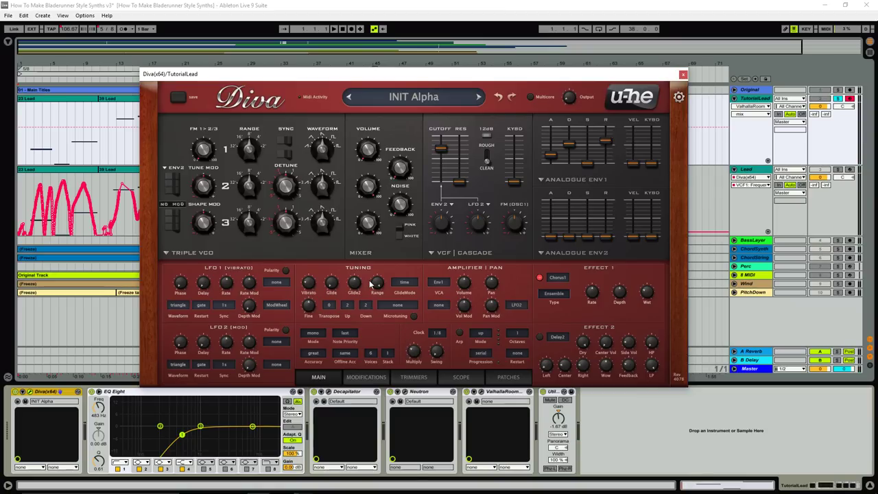
# Set the Stack value in Diva's Voices section to 3.
pyautogui.click(385, 356)
pyautogui.click(410, 386)
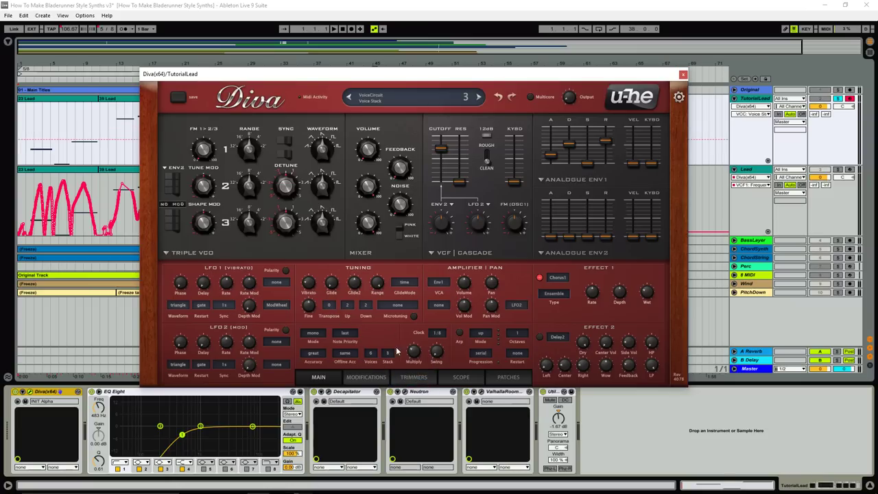